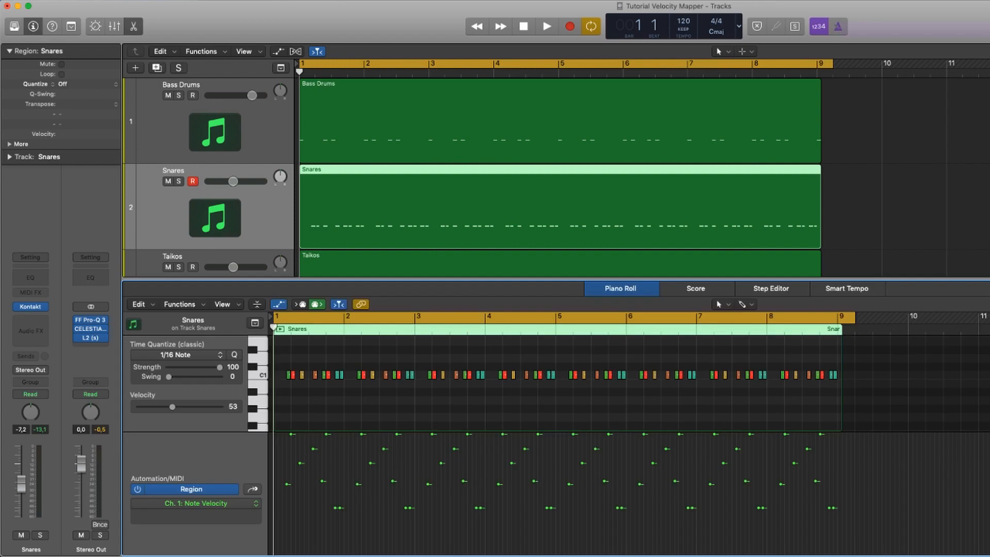
Set the velocity of all notes in the Snares region to 50 and deselect them.
{"action": "key", "text": "super+a"}
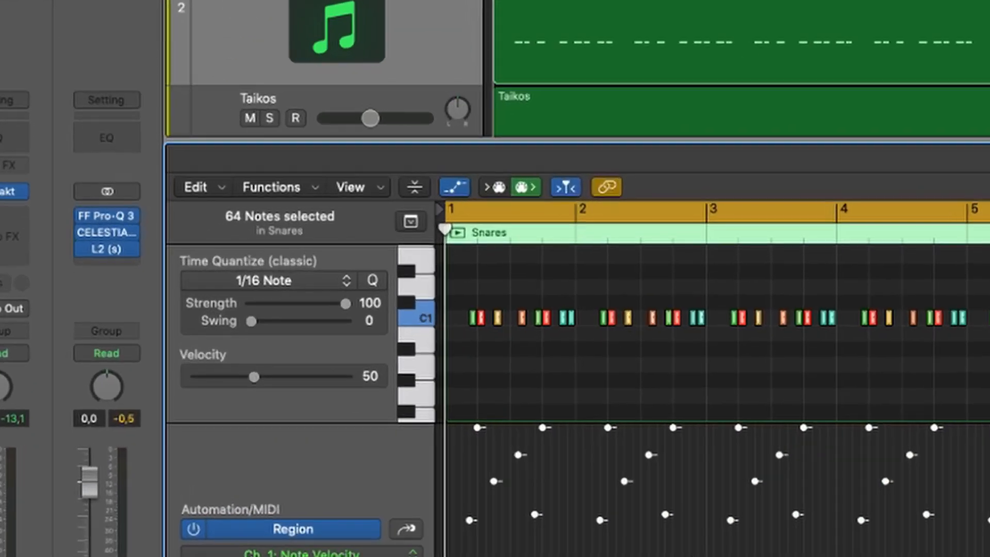
{"action": "left_click_drag", "start_coordinate": [170, 407], "coordinate": [162, 407]}
{"action": "left_click_drag", "start_coordinate": [302, 294], "coordinate": [326, 294]}
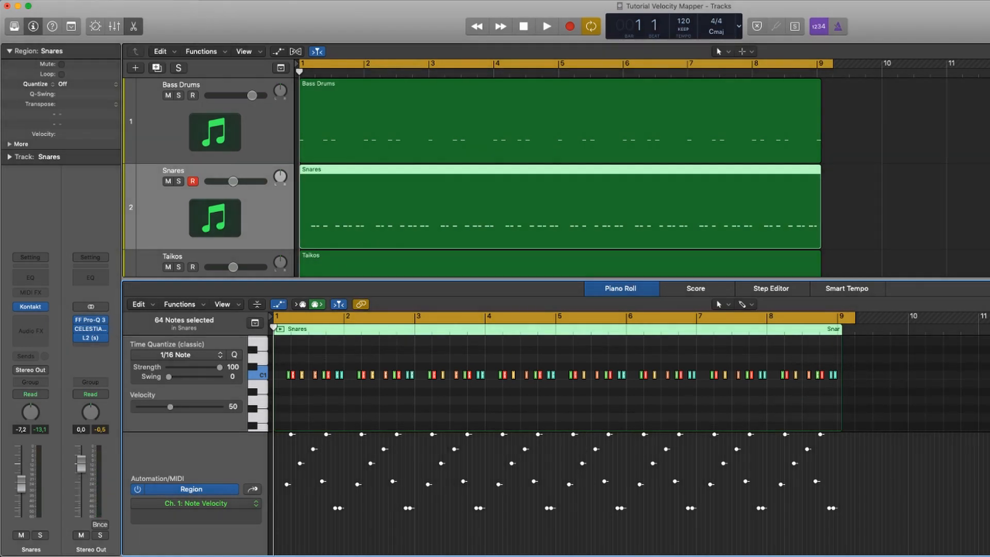
{"action": "key", "text": "alt+shift+d"}
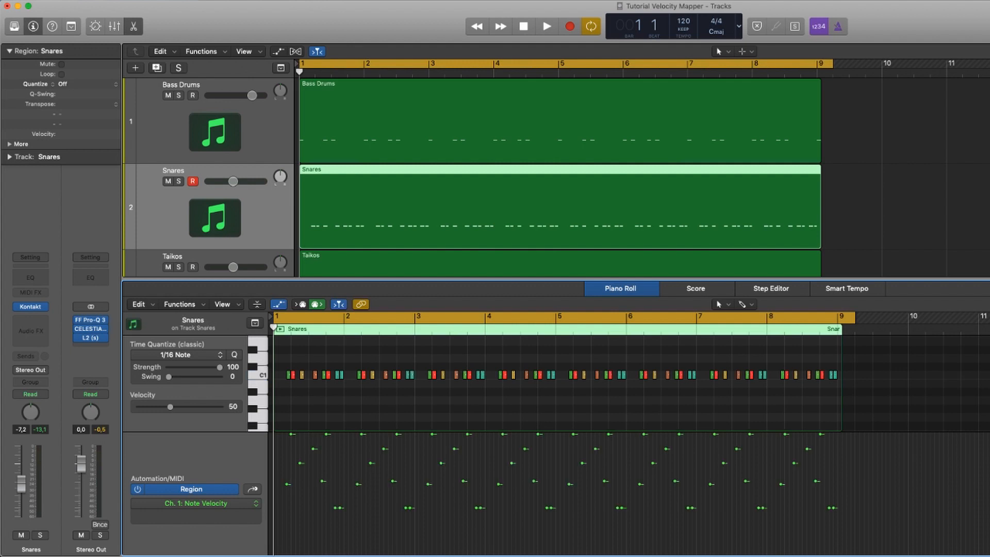
Try drawing a rising velocity ramp across all Snares notes, and undo it.
{"action": "mouse_move", "coordinate": [287, 516]}
{"action": "left_mouse_down"}
{"action": "mouse_move", "coordinate": [747, 433]}
{"action": "mouse_move", "coordinate": [835, 444]}
{"action": "left_mouse_up"}
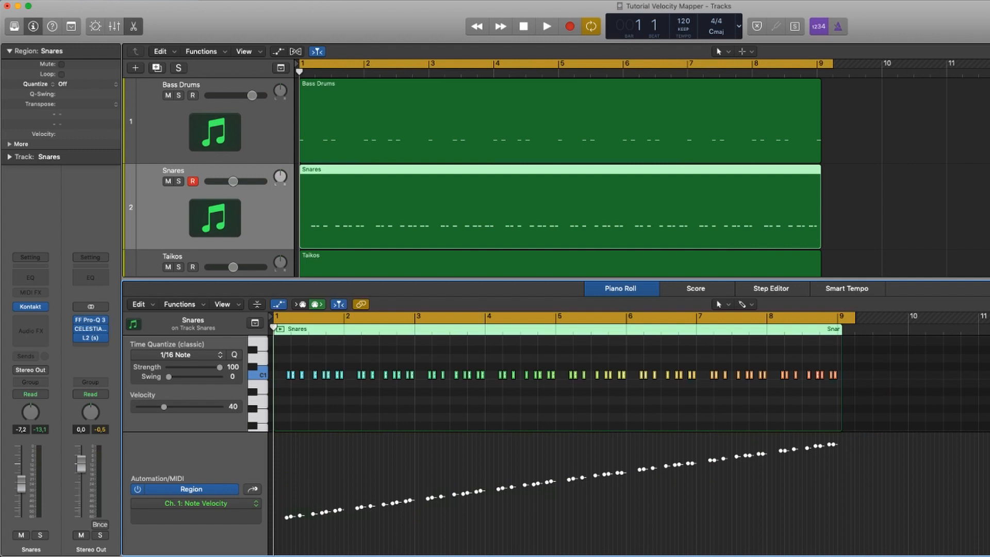
{"action": "key", "text": "super+z"}
Insert the Velocity Processor MIDI effect on the Snares track and play the Snares region soloed.
{"action": "left_click", "coordinate": [44, 293]}
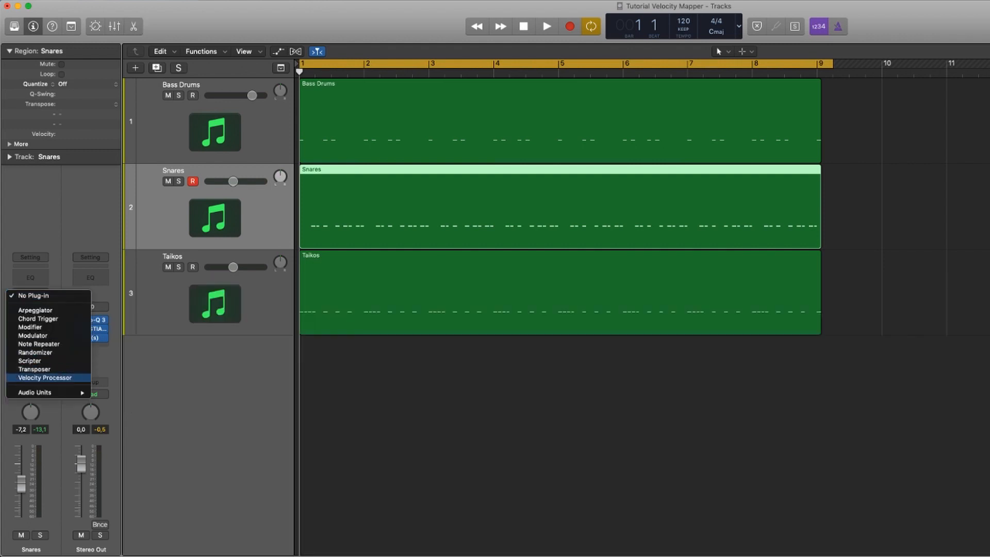
{"action": "left_click", "coordinate": [43, 377]}
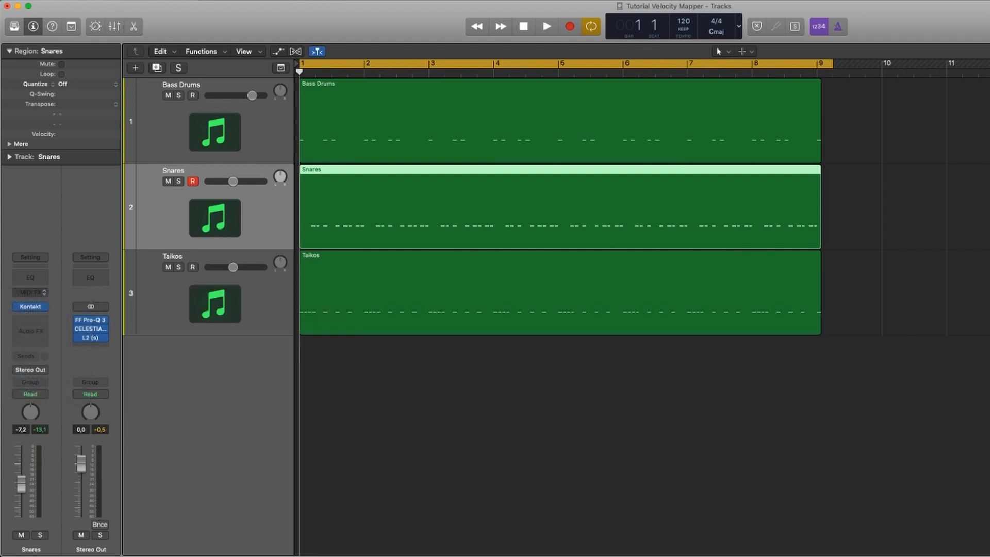
{"action": "key", "text": "s"}
{"action": "key", "text": "space"}
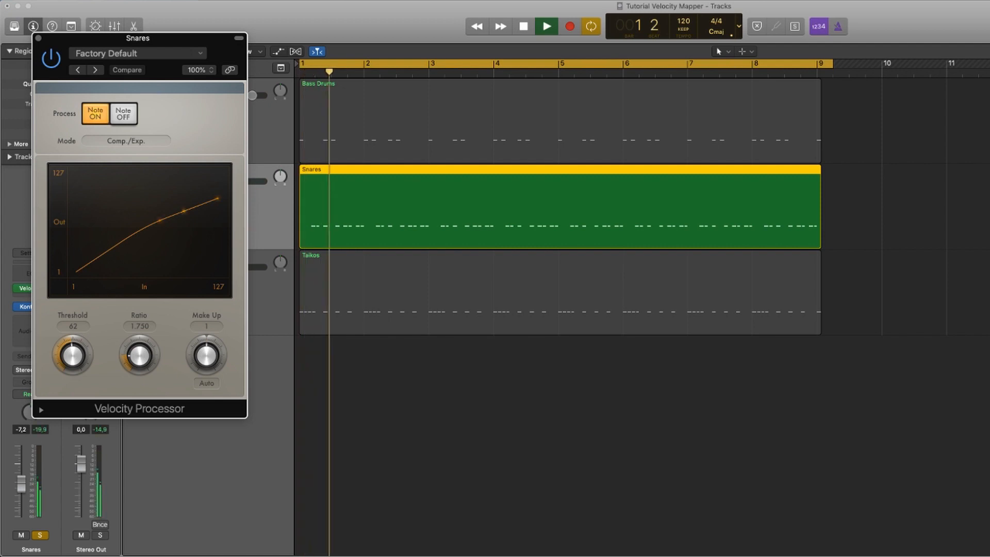
Set the Velocity Processor's threshold to 1, testing a ratio of 3.000 before settling on 1.000 during playback.
{"action": "left_click_drag", "start_coordinate": [139, 355], "coordinate": [139, 343]}
{"action": "left_click_drag", "start_coordinate": [72, 355], "coordinate": [72, 387]}
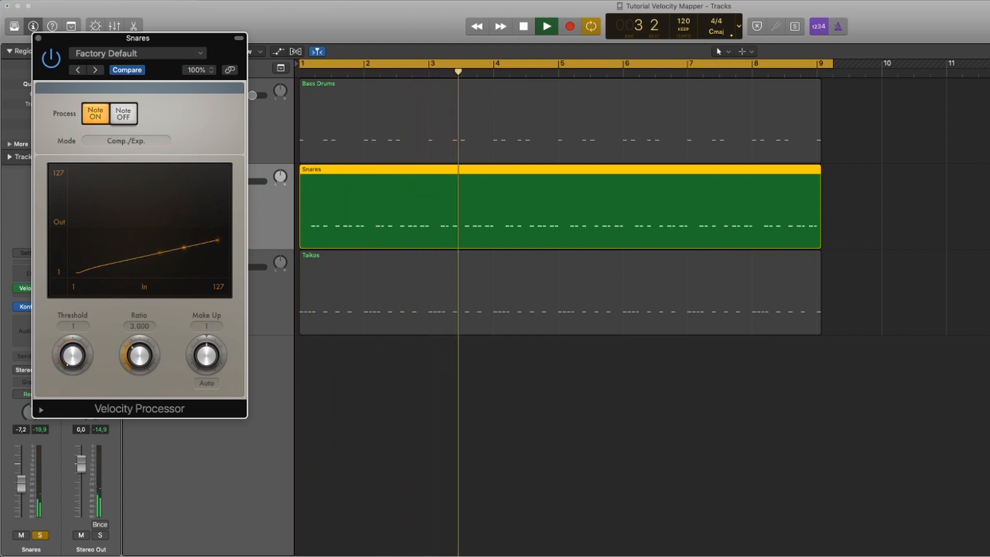
{"action": "left_click_drag", "start_coordinate": [140, 355], "coordinate": [139, 375]}
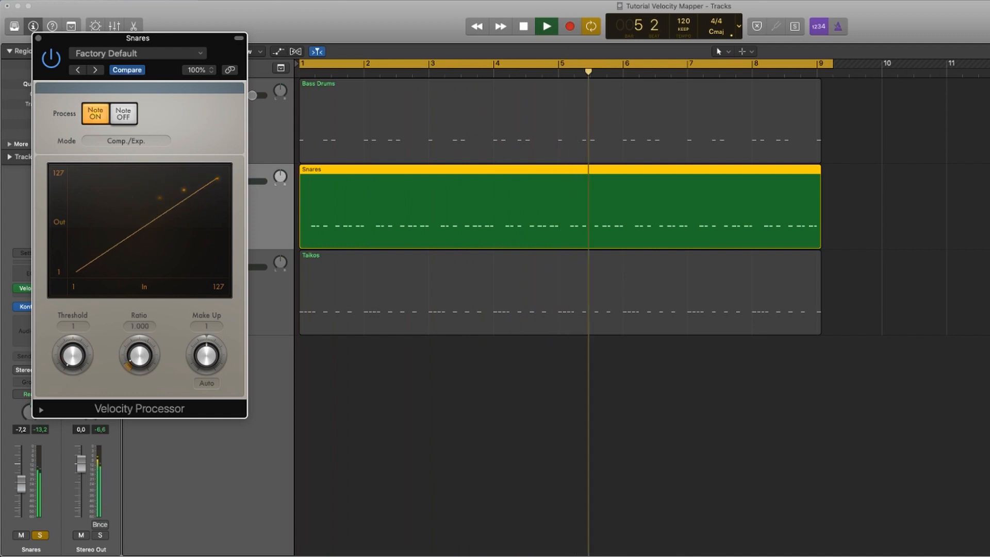
{"action": "key", "text": "space"}
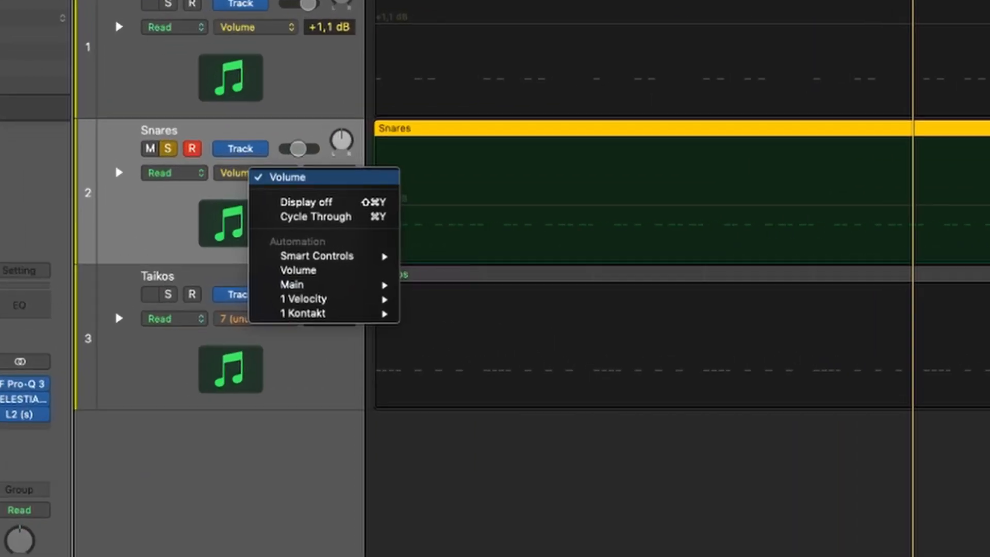
Automate the Velocity Processor ratio on Snares, with points of 1.875 just after bar 3 and 0.625 shortly before bar 9.
{"action": "mouse_move", "coordinate": [402, 327]}
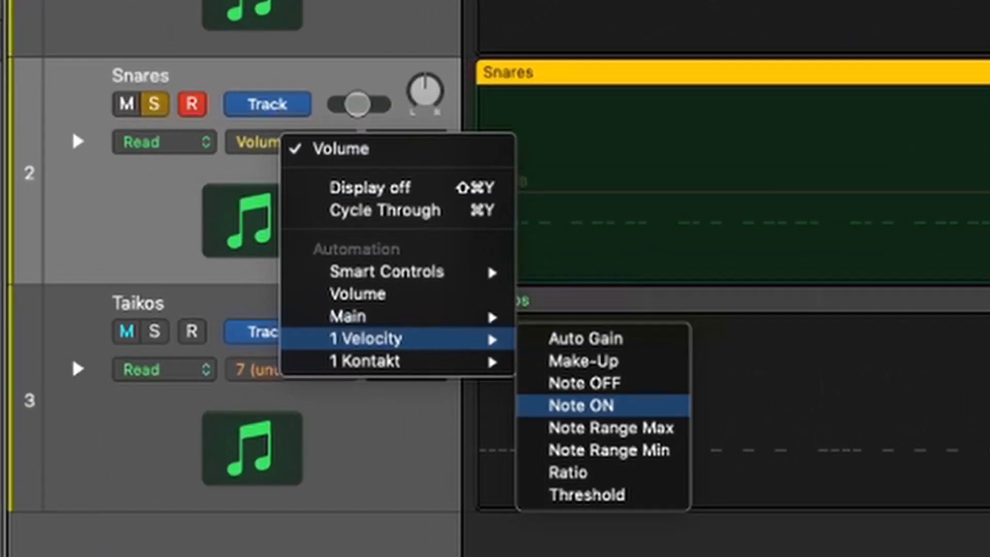
{"action": "left_click", "coordinate": [568, 472]}
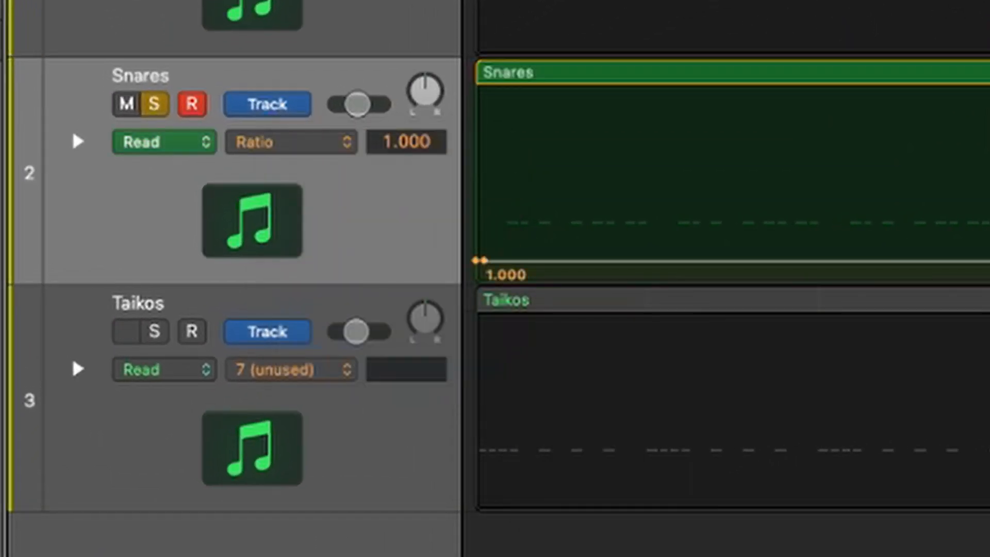
{"action": "left_click_drag", "start_coordinate": [569, 240], "coordinate": [569, 232]}
{"action": "key", "text": "space"}
{"action": "left_click_drag", "start_coordinate": [796, 232], "coordinate": [796, 243]}
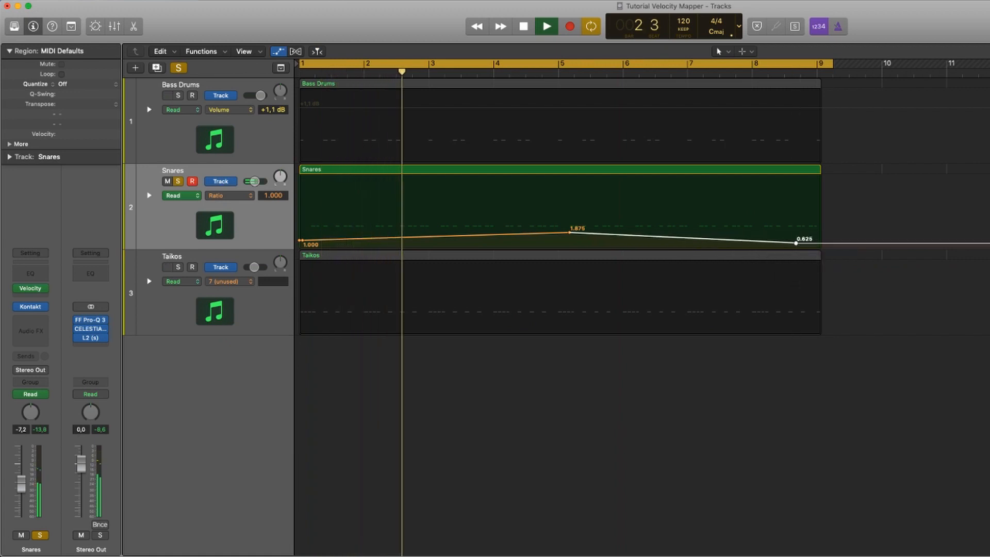
{"action": "left_click_drag", "start_coordinate": [570, 232], "coordinate": [447, 232]}
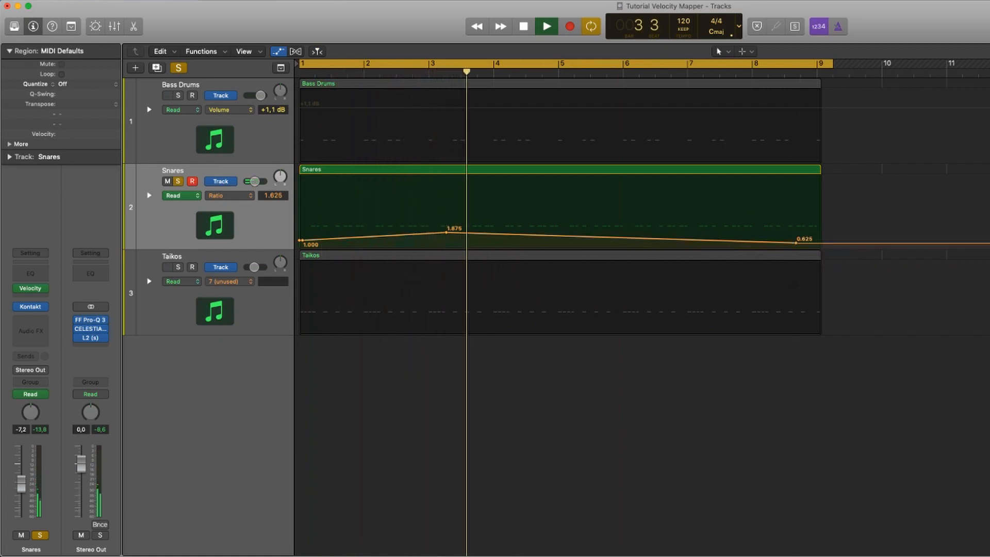
{"action": "key", "text": "space"}
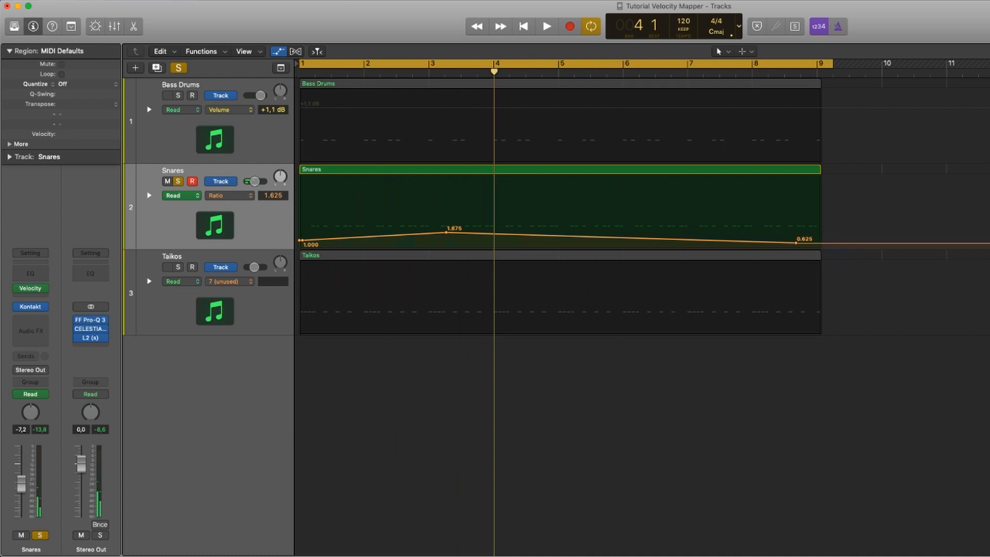
Hide the track automation and combine the Bass Drums, Snares and Taikos tracks into a summing stack.
{"action": "key", "text": "a"}
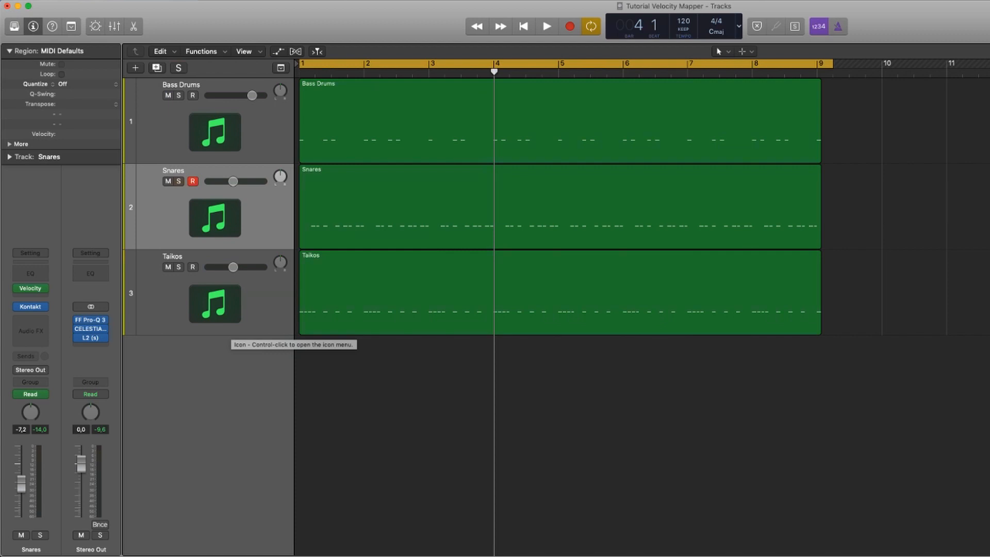
{"action": "left_click", "coordinate": [228, 316]}
{"action": "left_click", "coordinate": [227, 139], "text": "shift"}
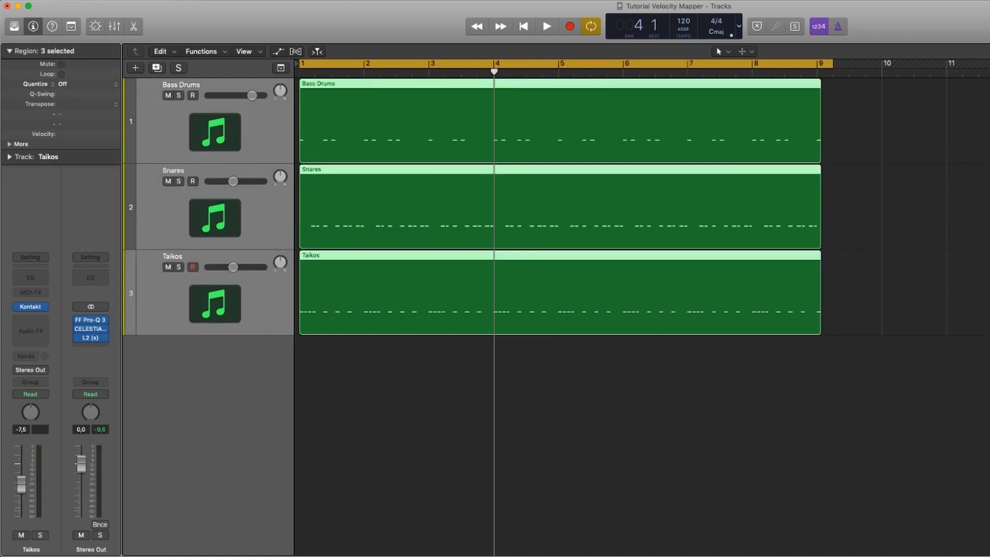
{"action": "key", "text": "shift+super+d"}
{"action": "key", "text": "Return"}
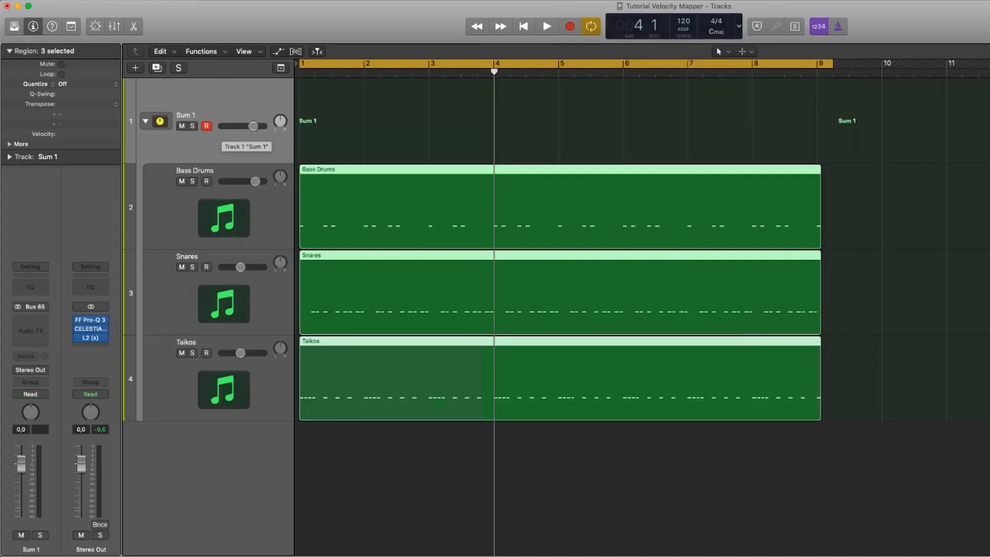
Create an empty MIDI region on the Sum 1 track, extend it to the end of the cycle range, and show its piano roll.
{"action": "right_click", "coordinate": [326, 128]}
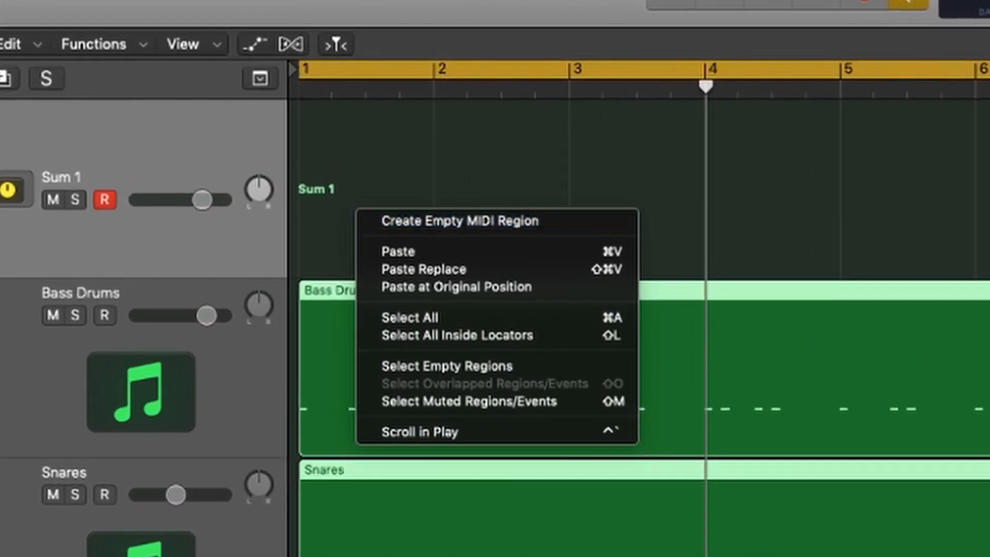
{"action": "left_click", "coordinate": [380, 136]}
{"action": "left_click_drag", "start_coordinate": [431, 266], "coordinate": [832, 157]}
{"action": "key", "text": "p"}
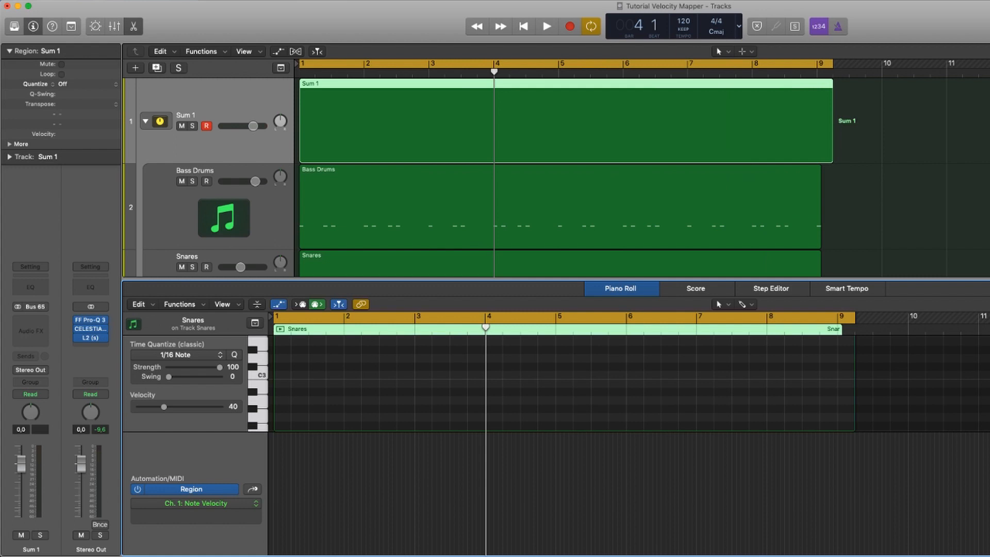
Show the volume automation lane for Sum 1 and check which main parameters can be automated there.
{"action": "left_click", "coordinate": [196, 503]}
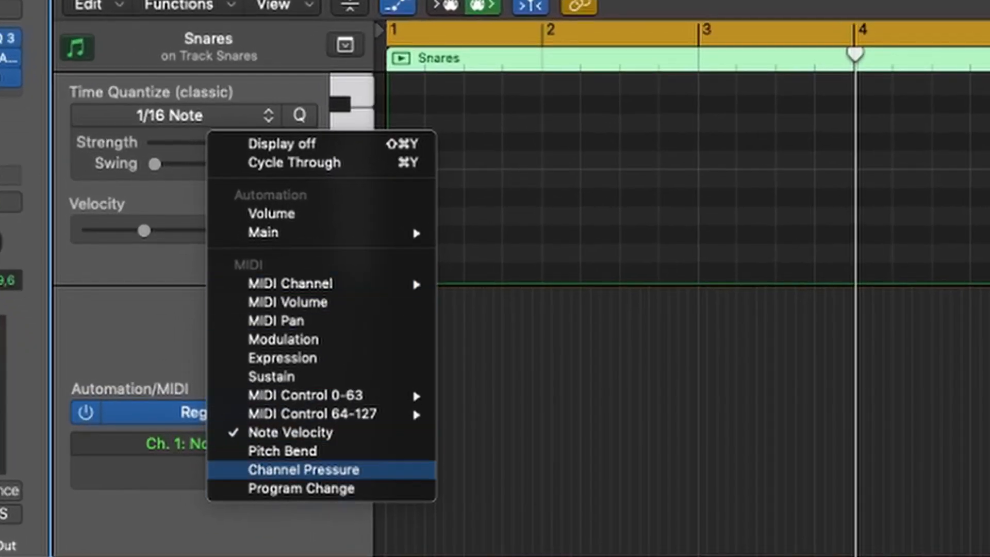
{"action": "left_click", "coordinate": [272, 213]}
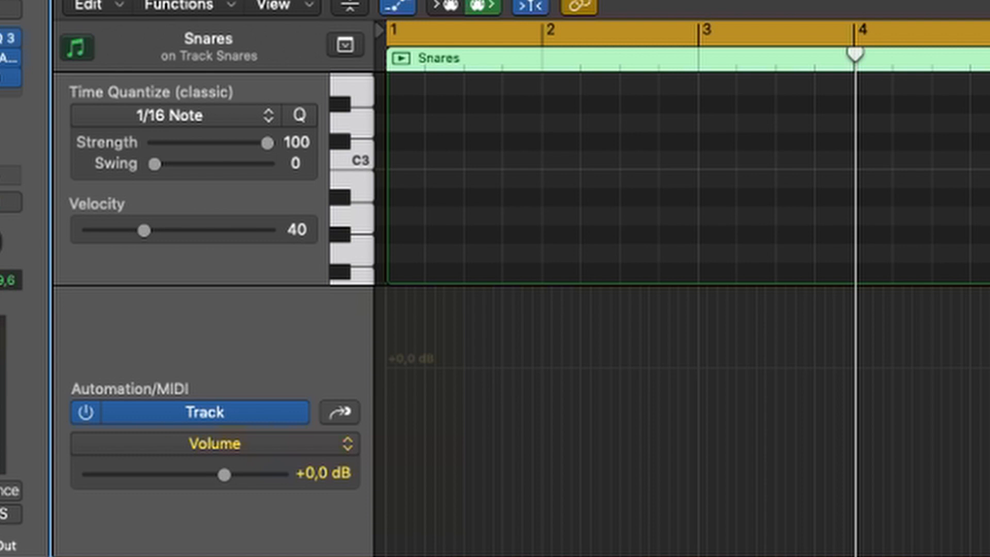
{"action": "left_click", "coordinate": [223, 443]}
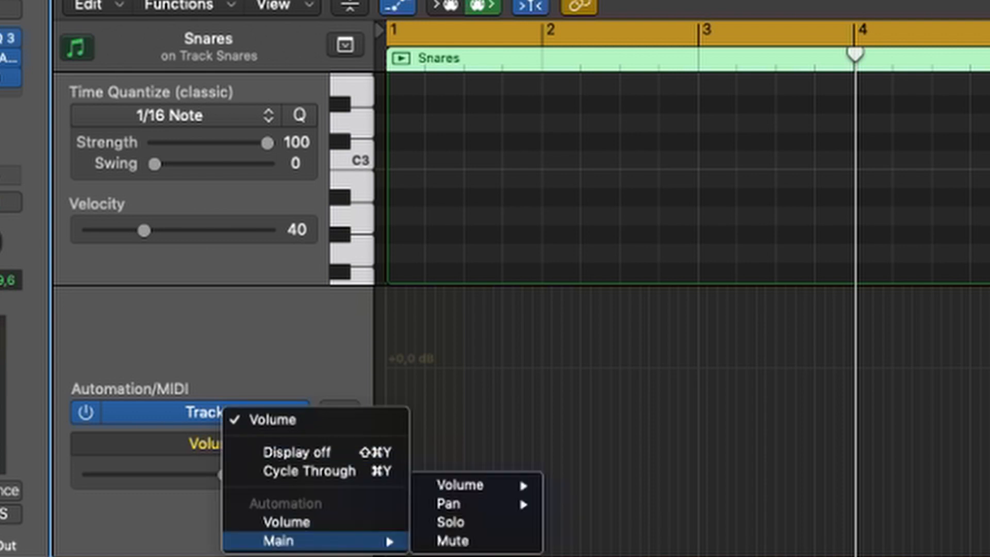
{"action": "left_click", "coordinate": [385, 522]}
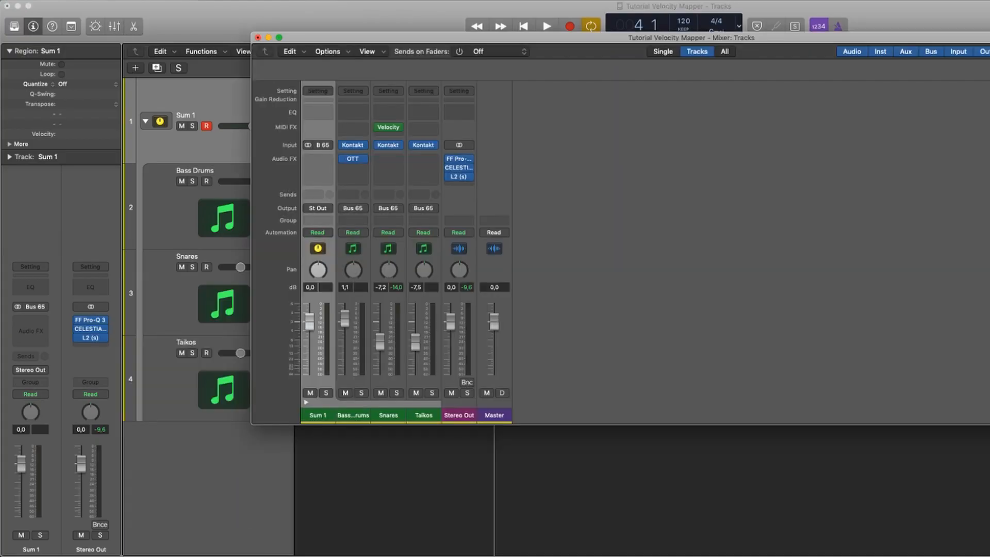
Insert a Modifier MIDI effect before the Velocity Processor on the Snares channel and load its cctovel preset.
{"action": "left_click", "coordinate": [389, 123]}
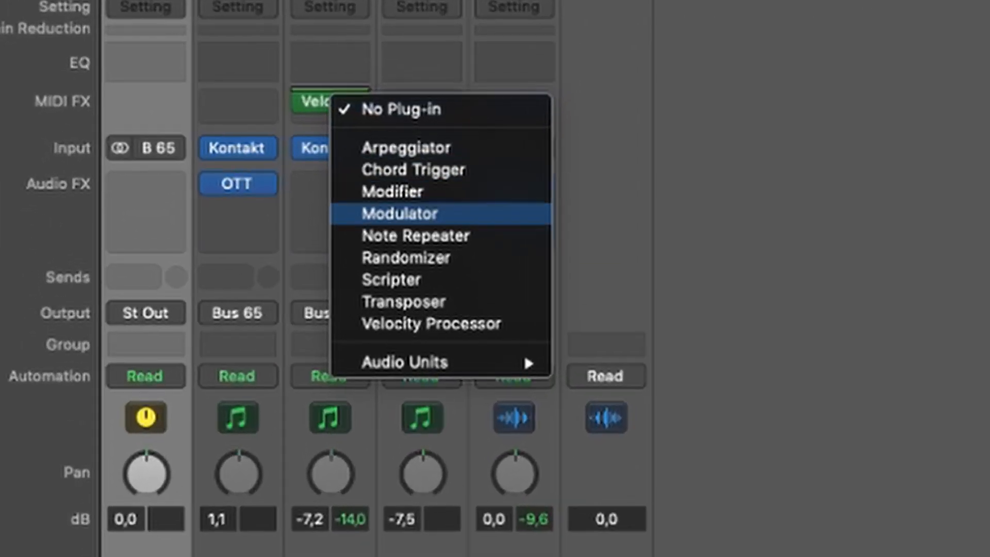
{"action": "left_click", "coordinate": [417, 192]}
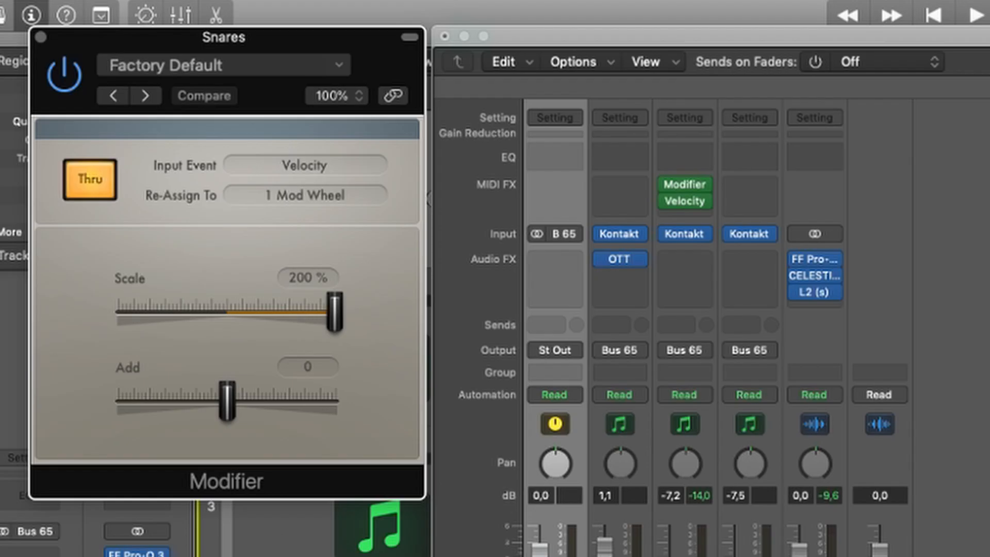
{"action": "left_click", "coordinate": [224, 65]}
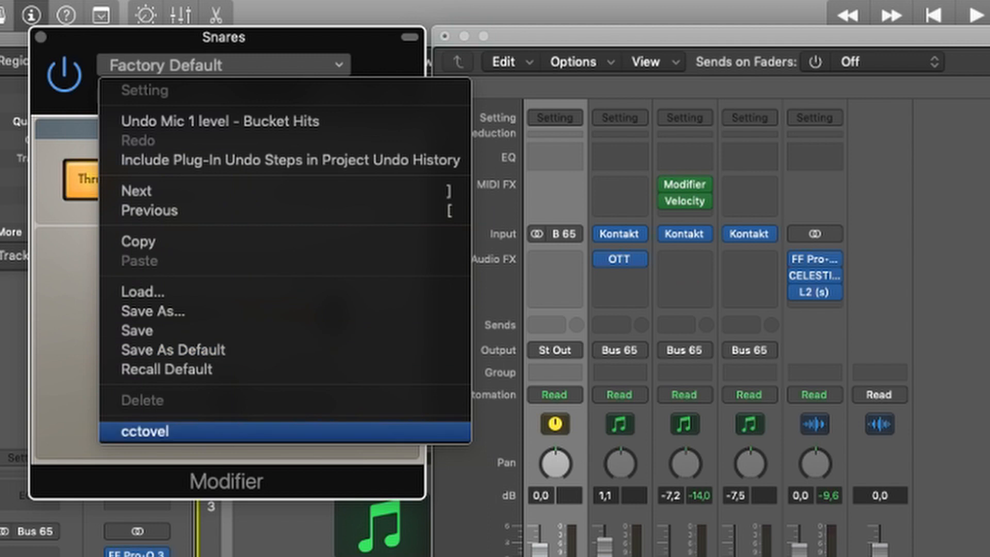
{"action": "left_click", "coordinate": [145, 431]}
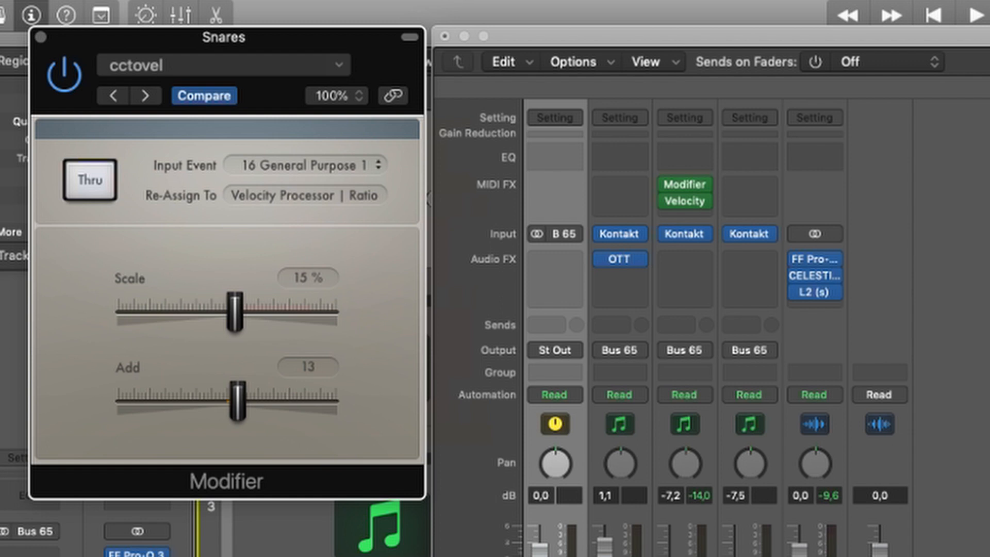
Place the Velocity Processor beside the Modifier and choose Learn Plug-in Parameter for the Modifier's Re-Assign To setting.
{"action": "left_click", "coordinate": [379, 165]}
{"action": "left_click", "coordinate": [379, 166]}
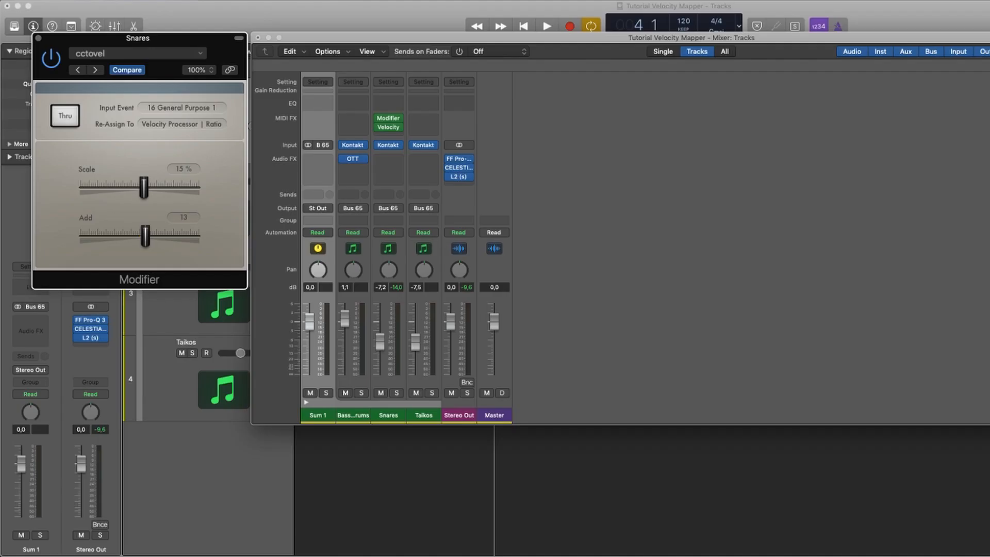
{"action": "left_click", "coordinate": [684, 201]}
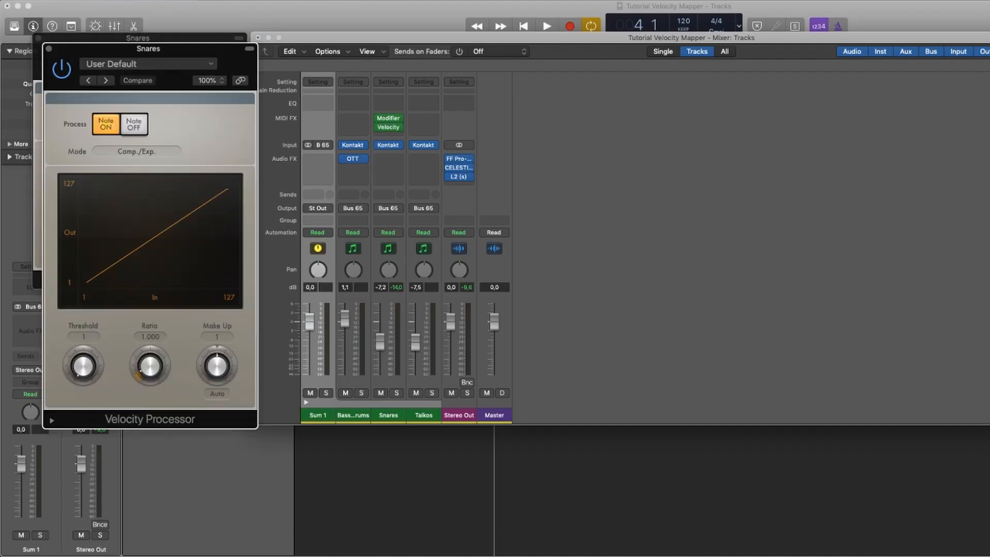
{"action": "left_click_drag", "start_coordinate": [148, 49], "coordinate": [393, 49]}
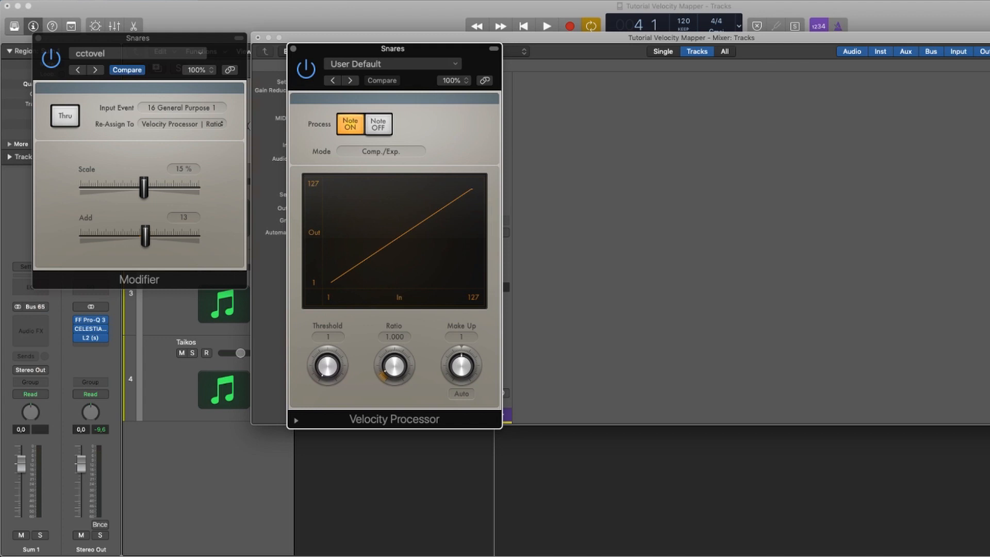
{"action": "left_click", "coordinate": [180, 124]}
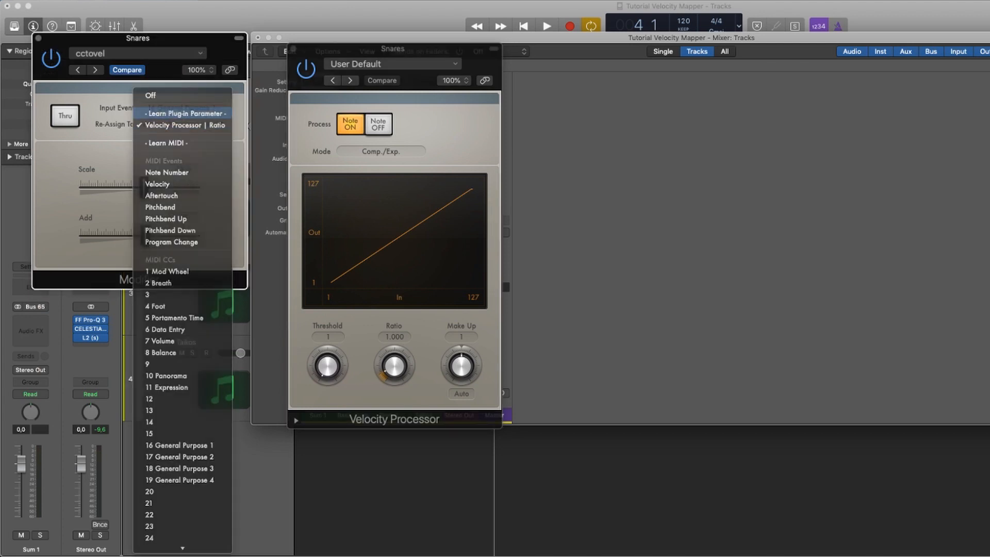
{"action": "left_click", "coordinate": [186, 113]}
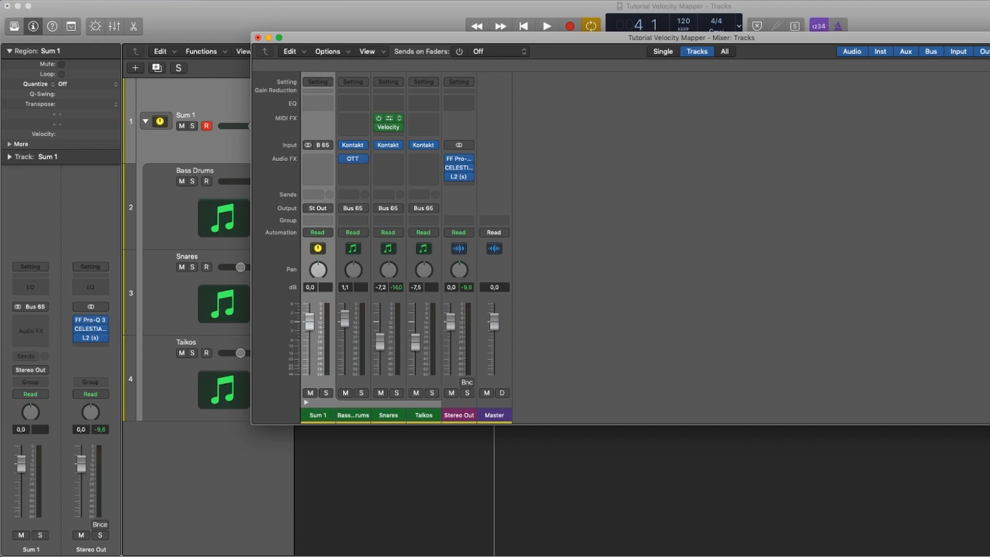
Copy the Modifier and Velocity Processor MIDI effects from the Snares channel to the Bass Drums and Taikos channels.
{"action": "left_click_drag", "start_coordinate": [388, 118], "coordinate": [353, 118]}
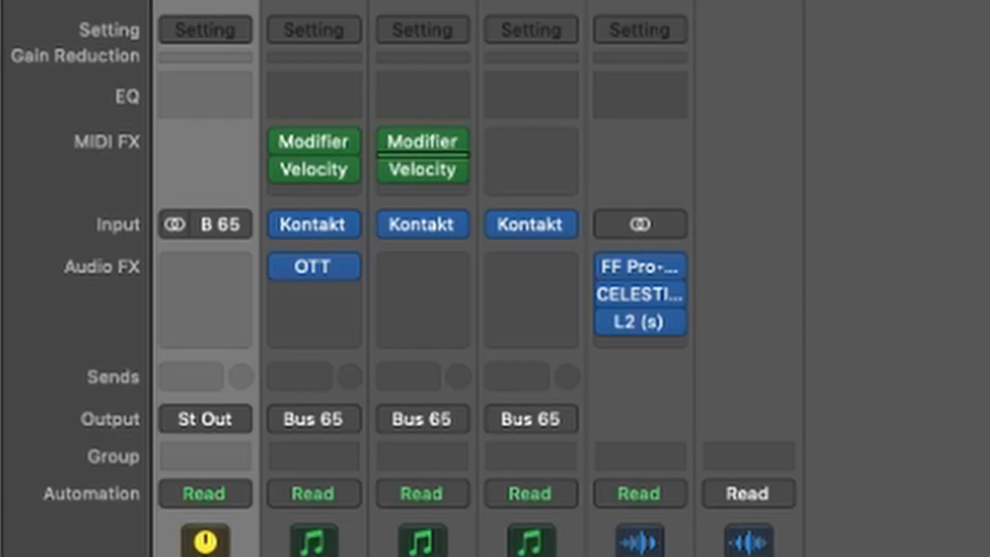
{"action": "left_click_drag", "start_coordinate": [422, 141], "coordinate": [530, 142]}
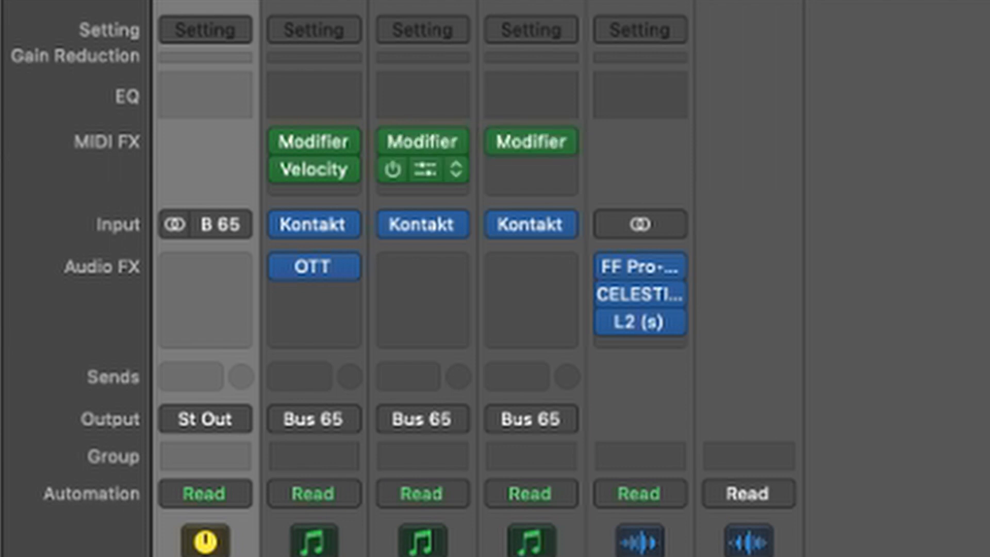
{"action": "left_click_drag", "start_coordinate": [423, 169], "coordinate": [530, 169]}
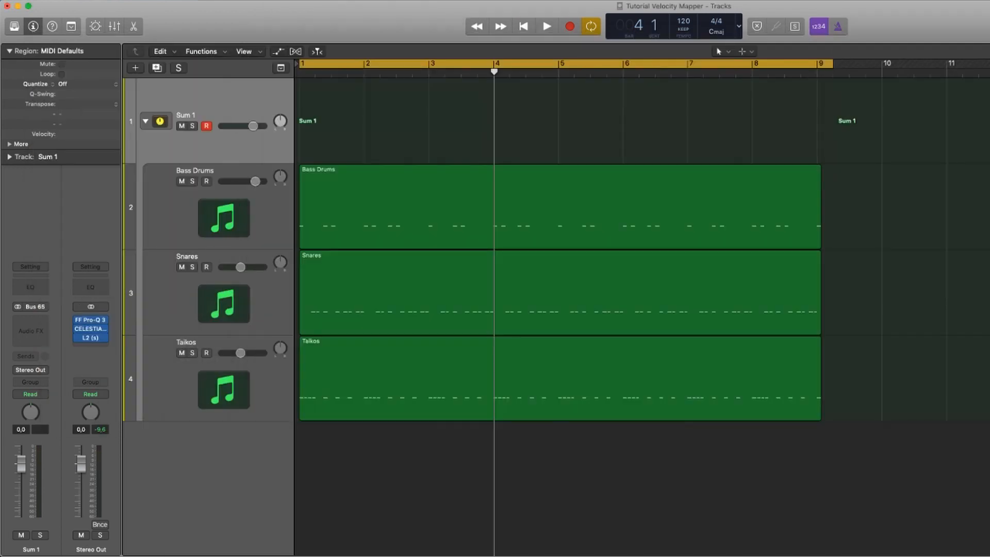
Create an empty MIDI region on the Sum 1 track spanning the cycle range and show it in the piano roll.
{"action": "right_click", "coordinate": [317, 133]}
{"action": "left_click", "coordinate": [356, 142]}
{"action": "left_click_drag", "start_coordinate": [363, 155], "coordinate": [832, 155]}
{"action": "key", "text": "p"}
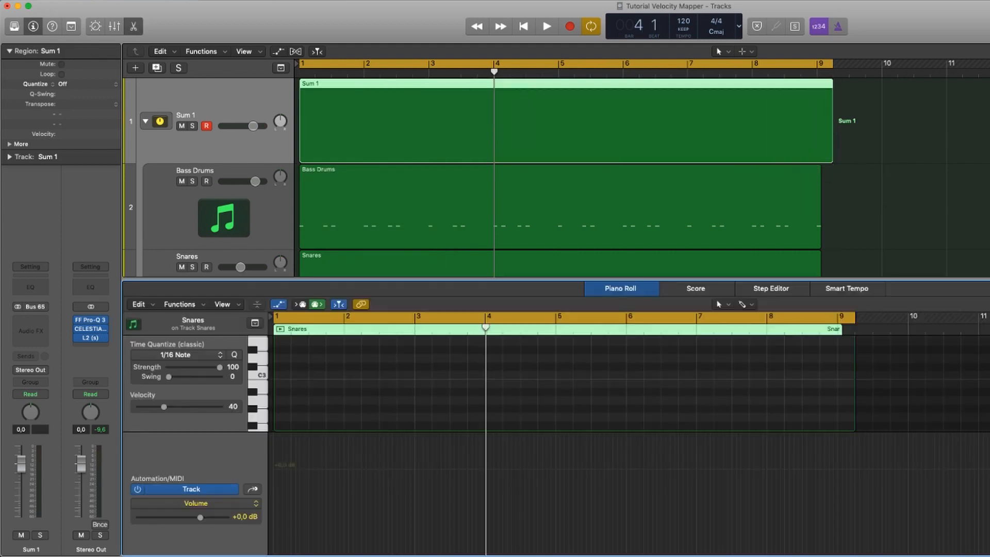
Switch the Sum 1 piano roll to region automation and show the MIDI controller 16 = General #1 lane.
{"action": "left_click", "coordinate": [191, 488]}
{"action": "left_click", "coordinate": [196, 504]}
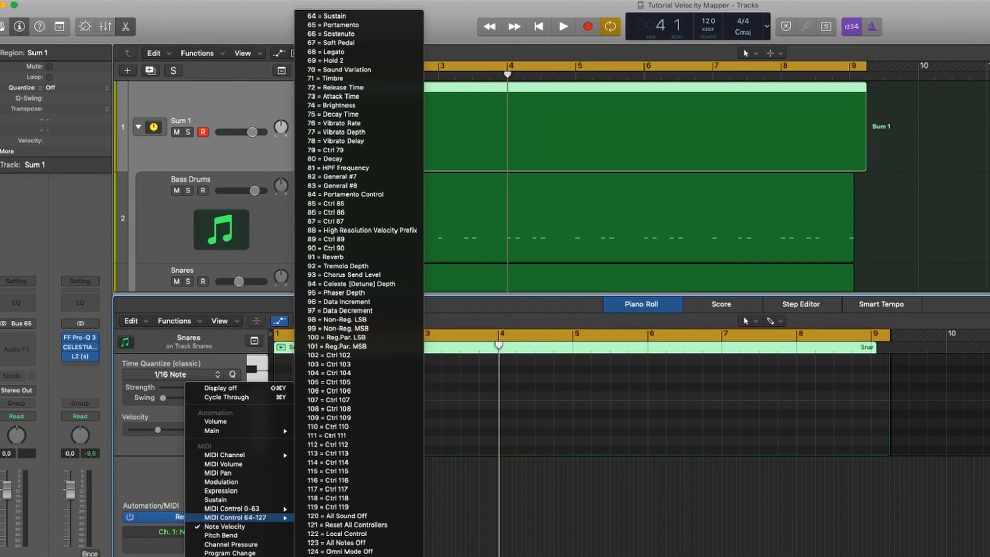
{"action": "mouse_move", "coordinate": [235, 480]}
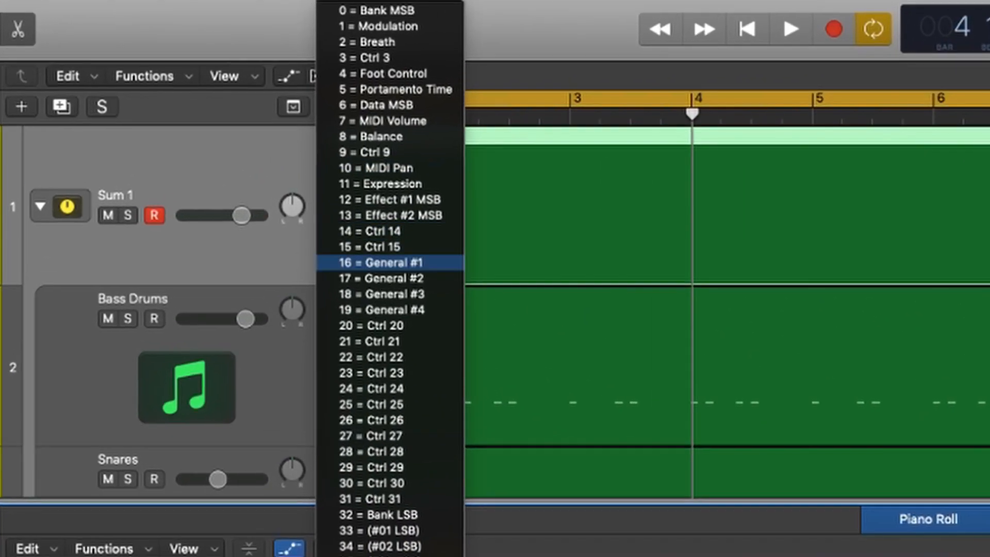
{"action": "left_click", "coordinate": [346, 189]}
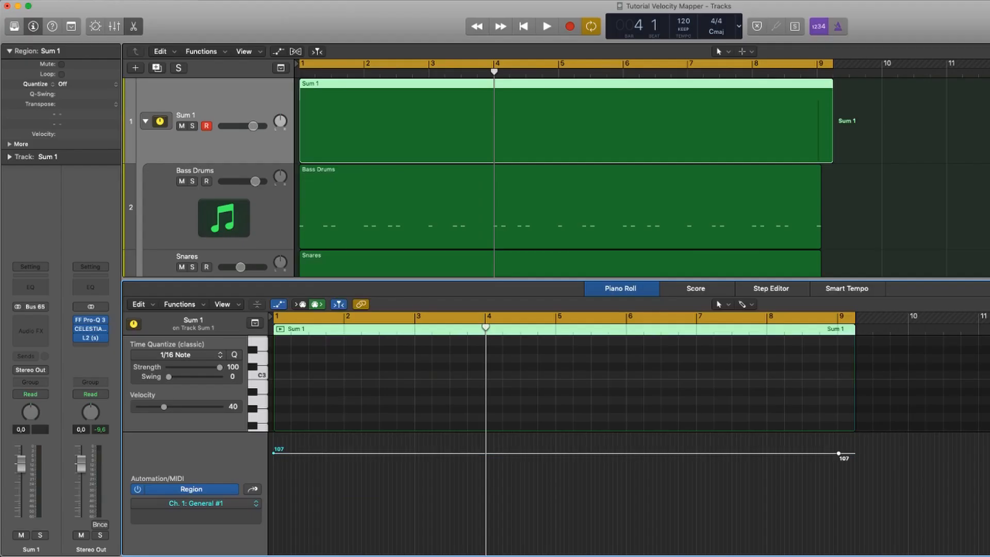
Lower the last General #1 point near bar 9 to 1, making a descending ramp from 107 across the Sum 1 region.
{"action": "left_click_drag", "start_coordinate": [838, 453], "coordinate": [838, 553]}
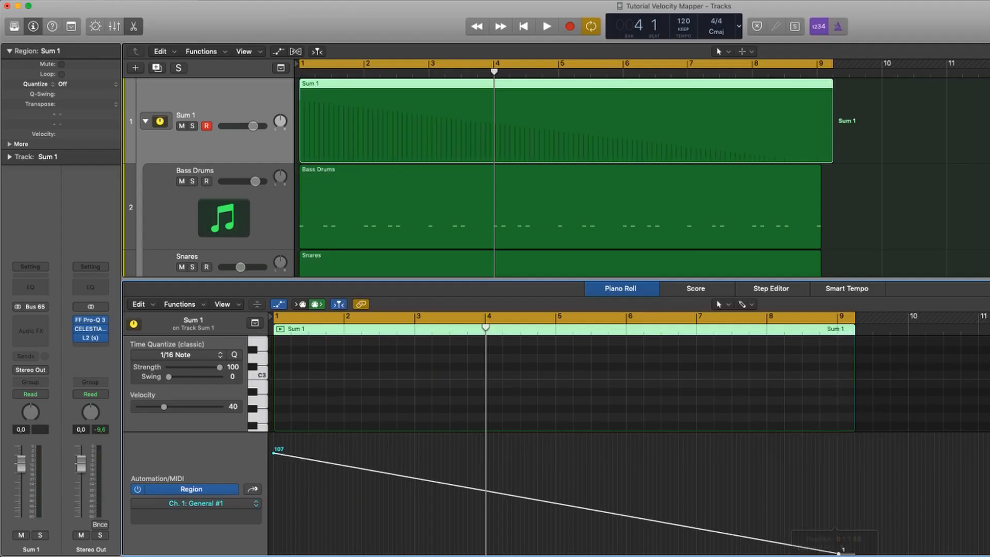
Play the arrangement from the beginning with cycle mode turned off to hear the velocity ramp, and stop past the regions' end.
{"action": "key", "text": "Return"}
{"action": "key", "text": "space"}
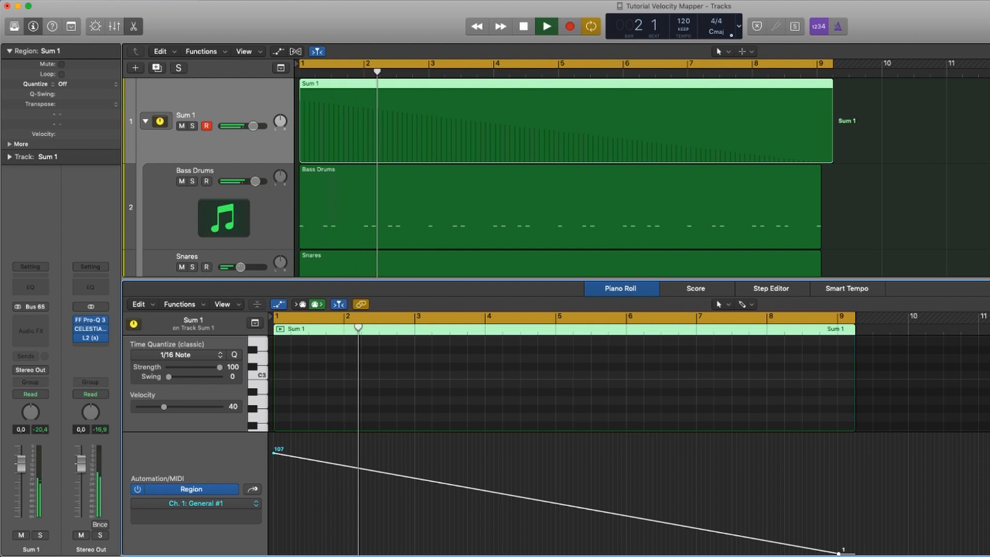
{"action": "key", "text": "c"}
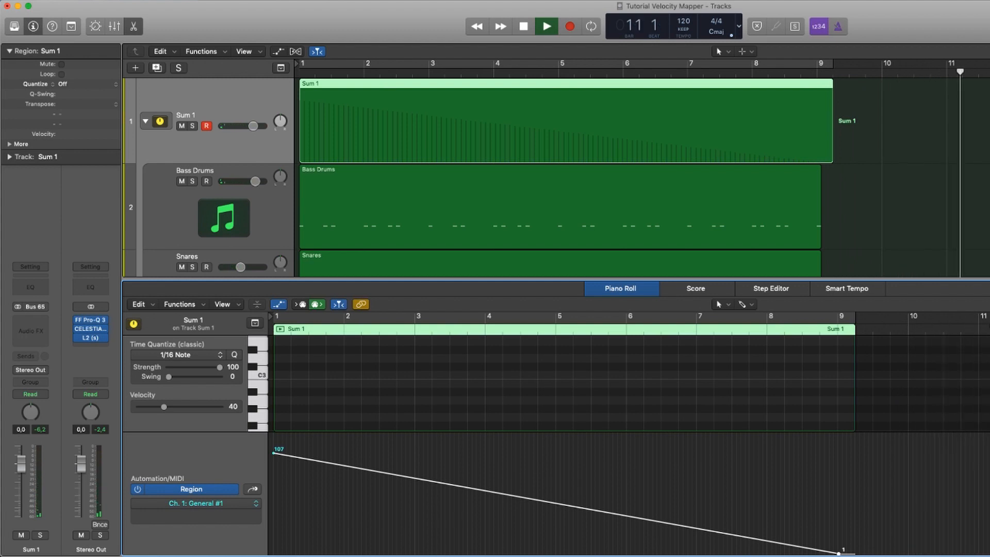
{"action": "key", "text": "space"}
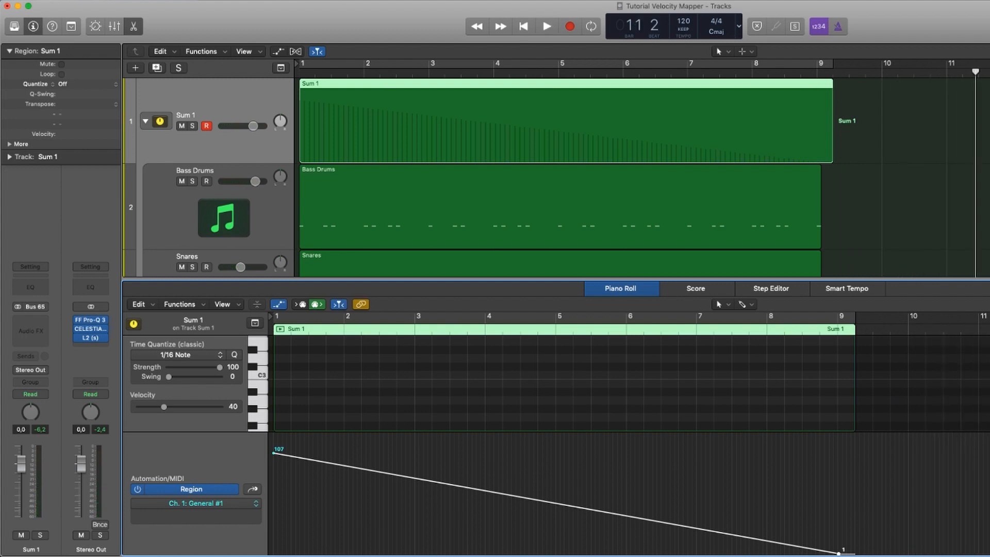